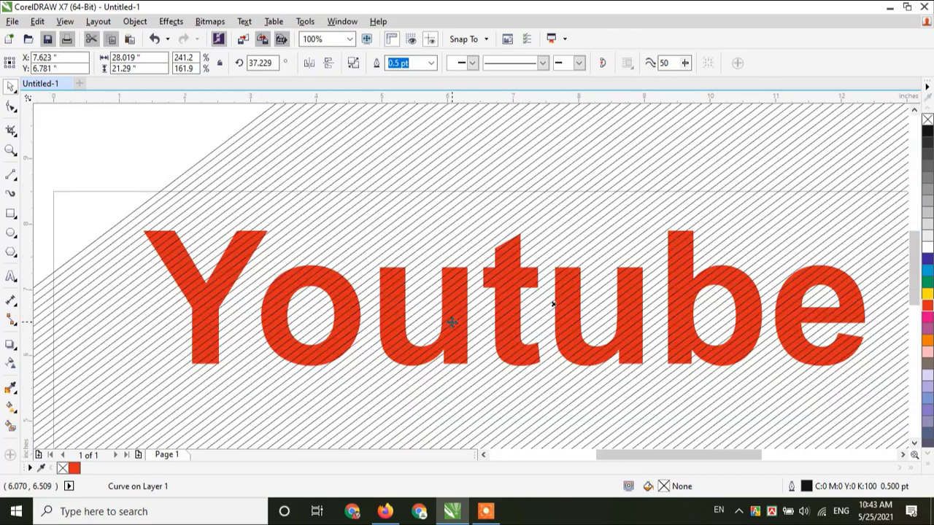
# - Intersect the red Youtube text with the diagonal line pattern so the lines are cut to the letter shapes
pyautogui.scroll(2, 299, 317)
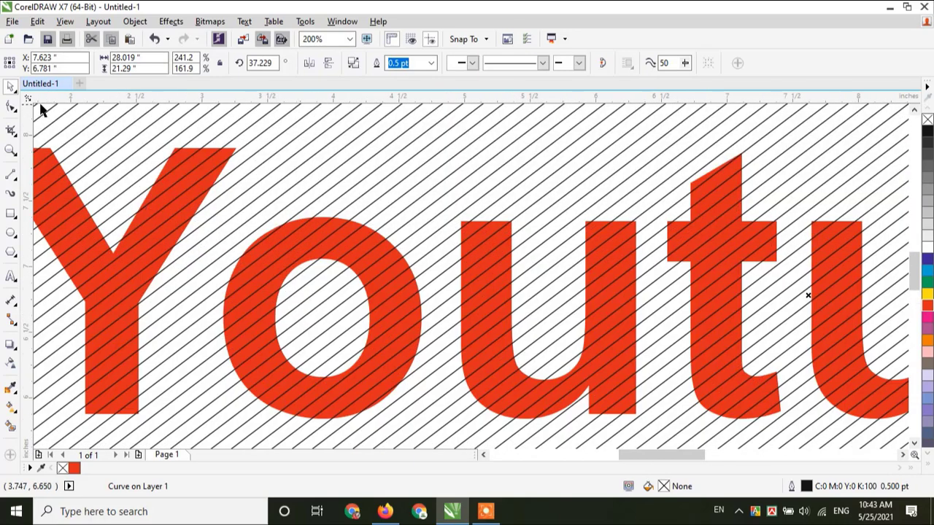
pyautogui.click(173, 176)
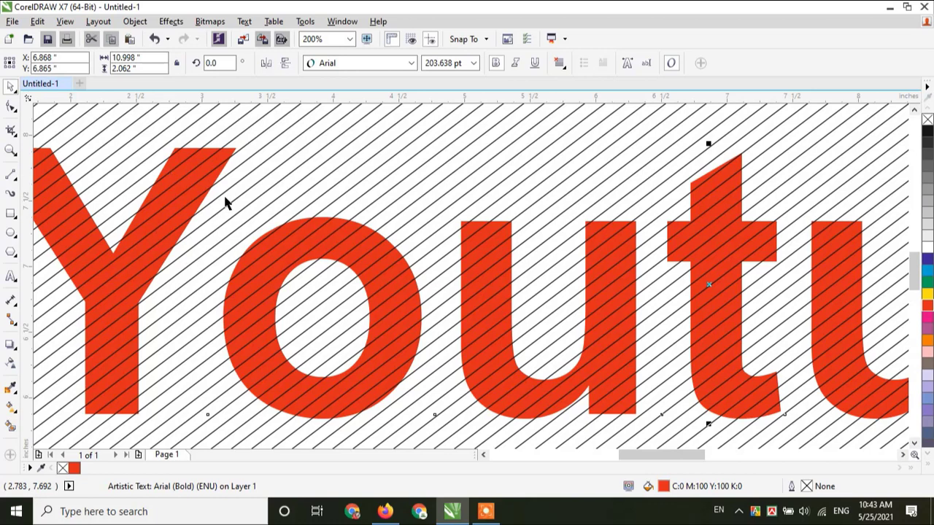
pyautogui.keyDown('shift'); pyautogui.click(291, 158); pyautogui.keyUp('shift')
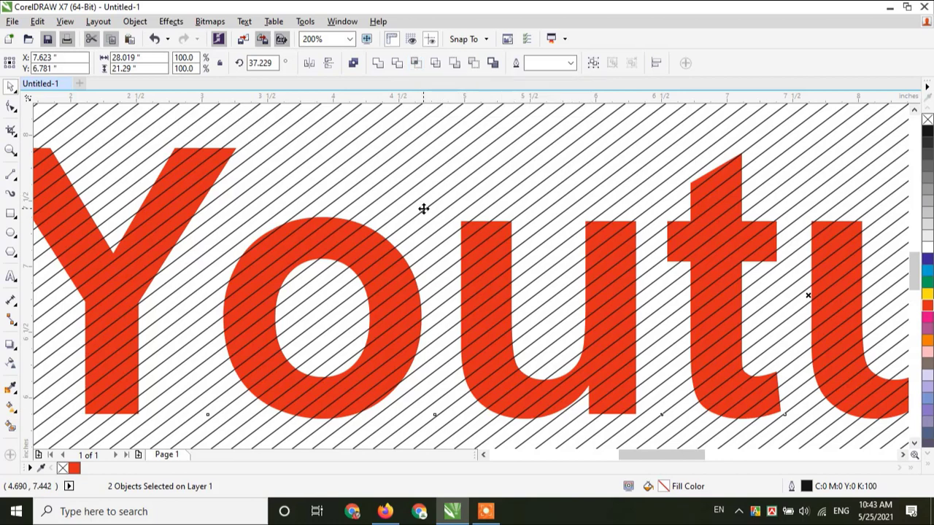
pyautogui.click(414, 64)
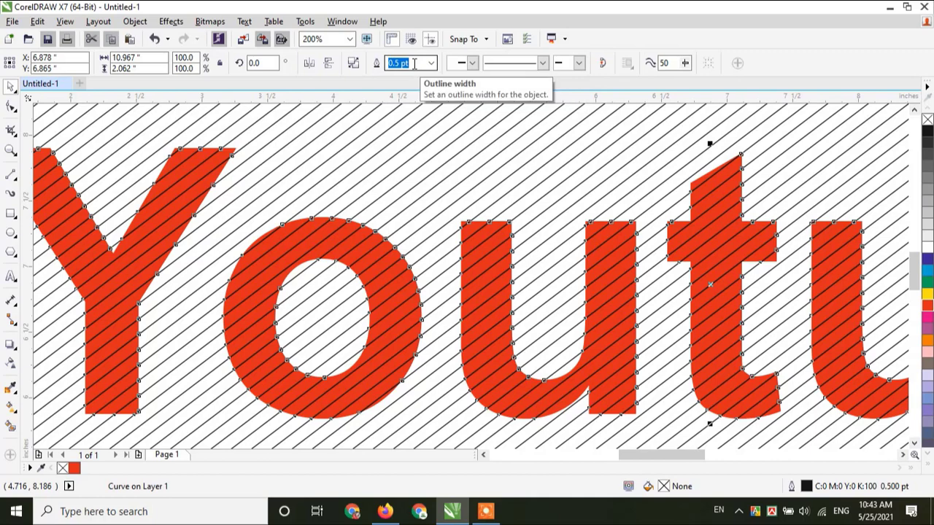
# - Move the intersected striped lettering off to the upper-left of the page, and delete the original line pattern and red text
pyautogui.scroll(-3, 460, 224)
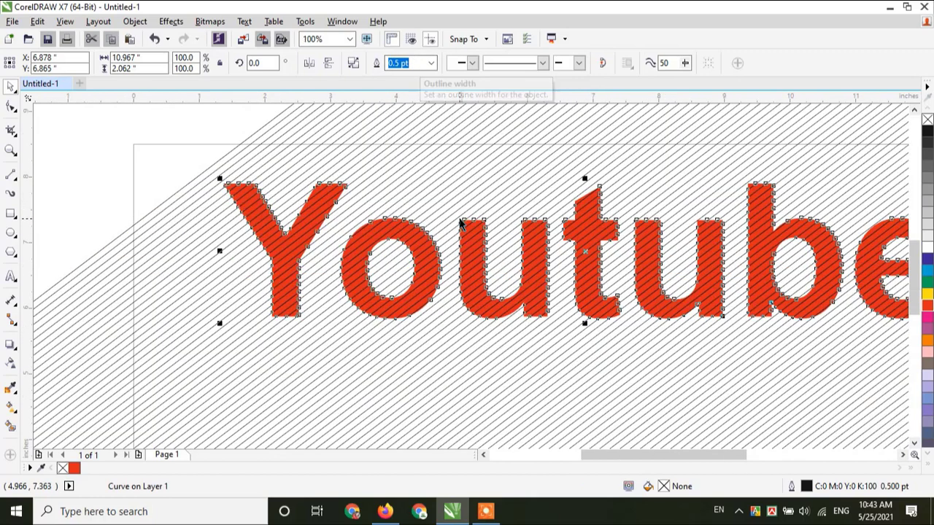
pyautogui.moveTo(359, 210)
pyautogui.mouseDown()
pyautogui.moveTo(146, 189)
pyautogui.moveTo(54, 156)
pyautogui.moveTo(136, 136)
pyautogui.moveTo(83, 141)
pyautogui.mouseUp()
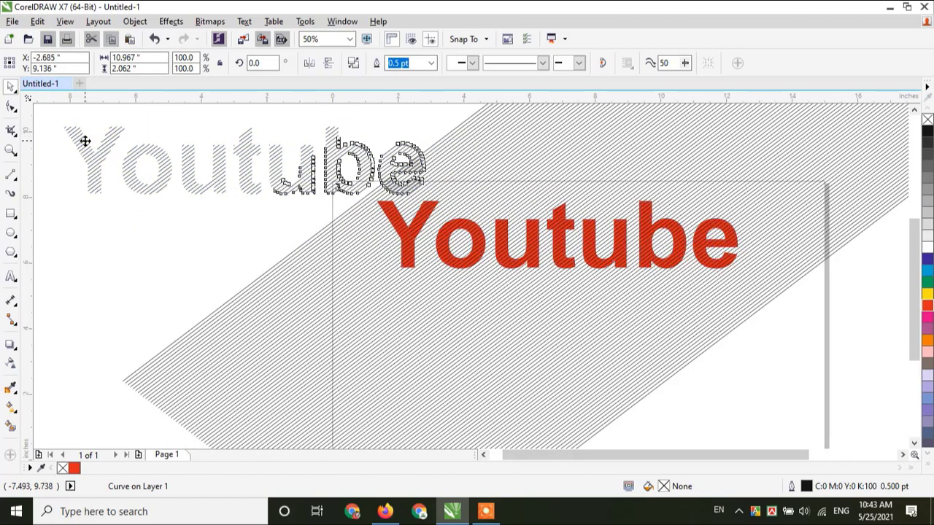
pyautogui.click(566, 353)
pyautogui.press('Delete')
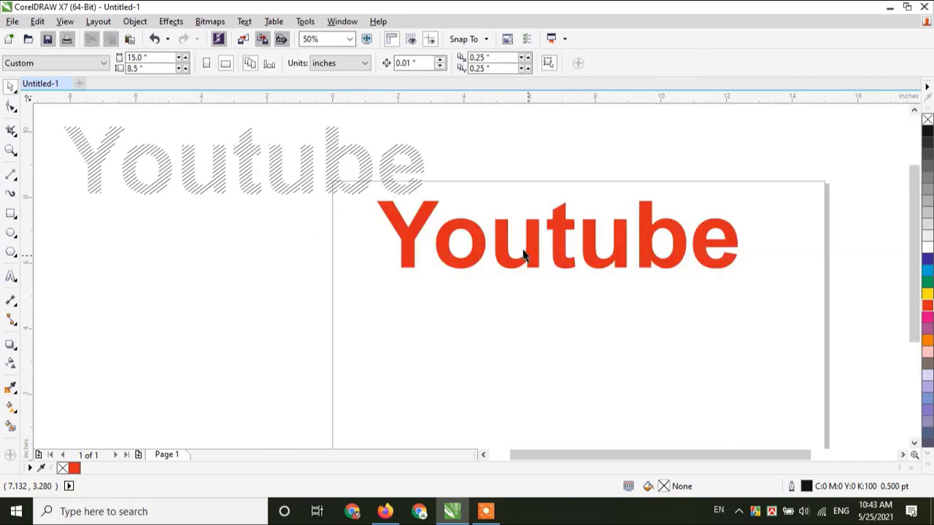
pyautogui.click(473, 239)
pyautogui.press('Delete')
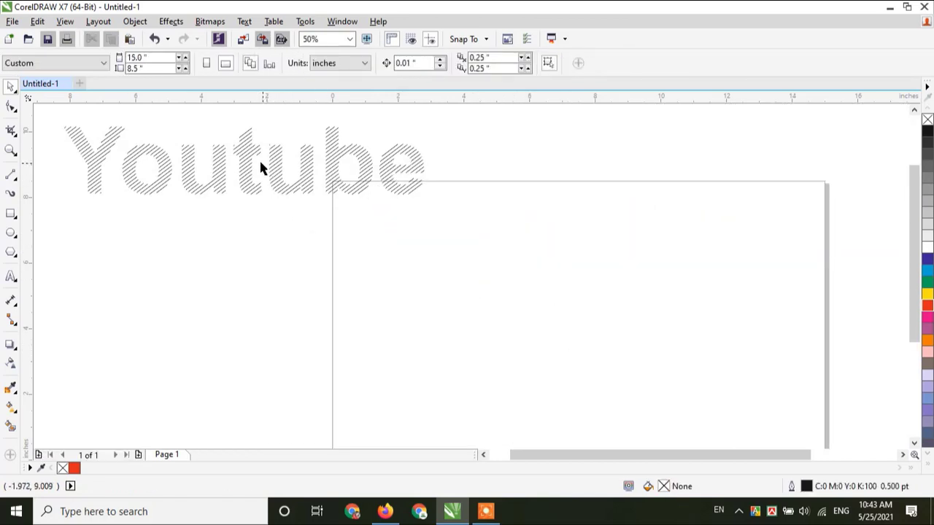
# - Move the striped Youtube lettering back onto the page, roughly centred horizontally
pyautogui.click(248, 154)
pyautogui.moveTo(248, 150); pyautogui.dragTo(576, 277)
pyautogui.click(588, 392)
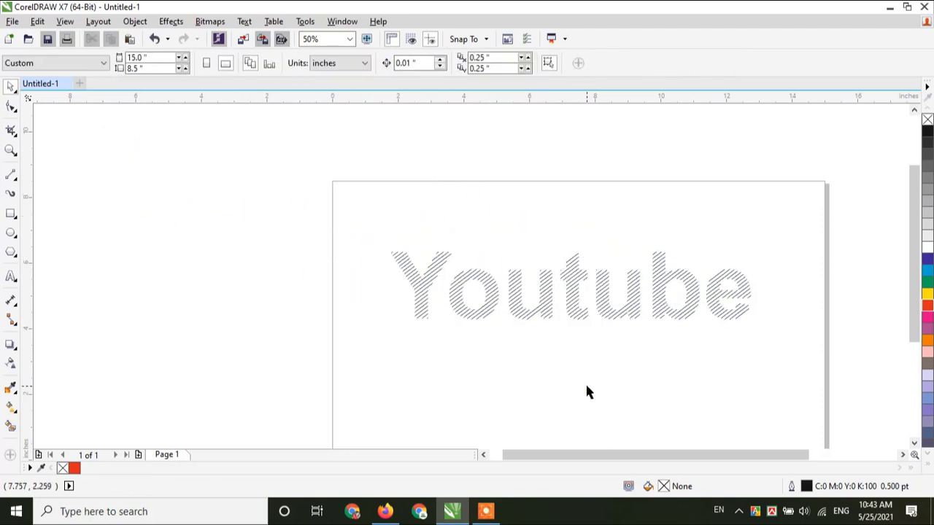
pyautogui.scroll(3, 588, 393)
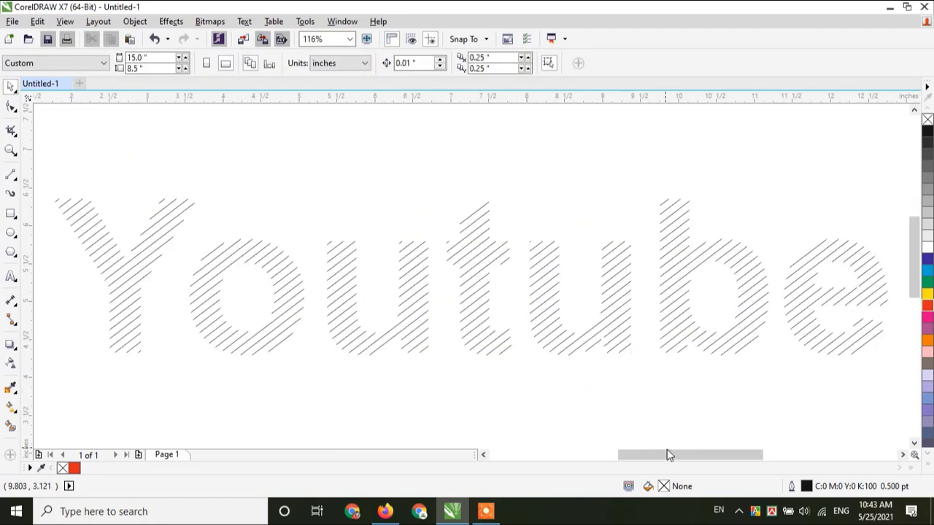
pyautogui.moveTo(668, 454)
pyautogui.mouseDown()
pyautogui.moveTo(688, 456)
pyautogui.moveTo(669, 456)
pyautogui.mouseUp()
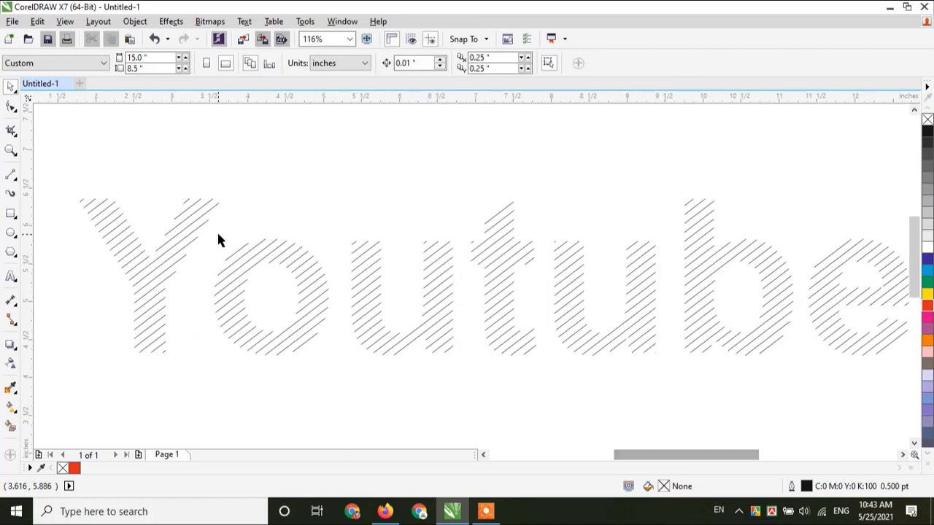
# - Apply an Artistic Media preset stroke with one thick rounded end and one tapered end to the striped lettering
pyautogui.click(92, 200)
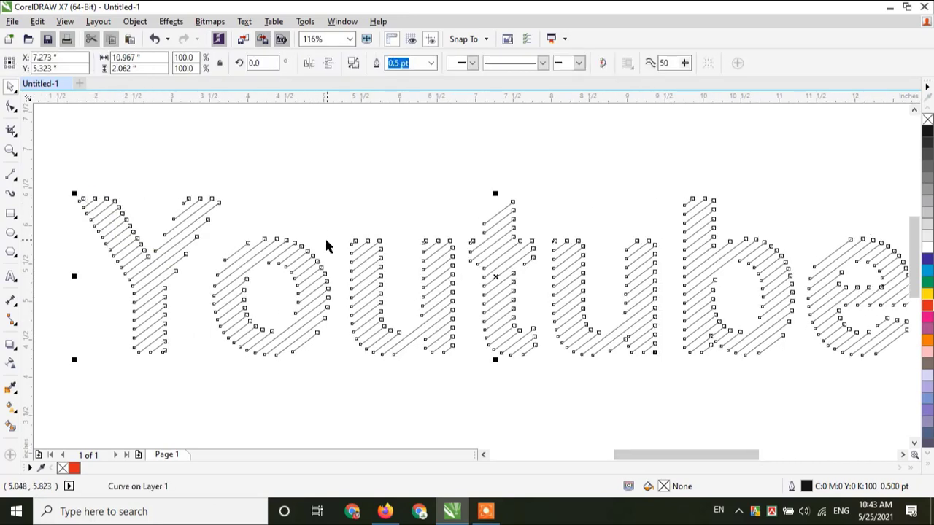
pyautogui.click(11, 194)
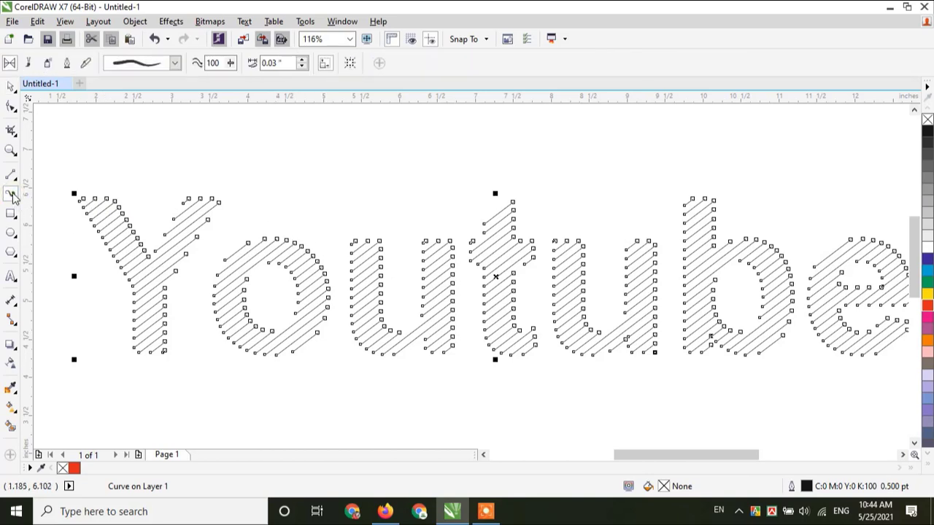
pyautogui.click(175, 64)
pyautogui.moveTo(198, 134); pyautogui.dragTo(214, 270)
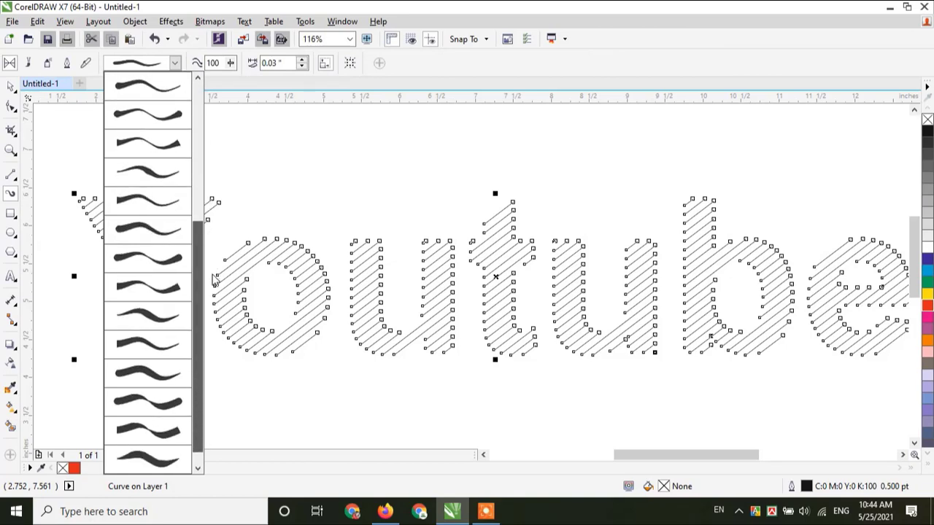
pyautogui.click(157, 230)
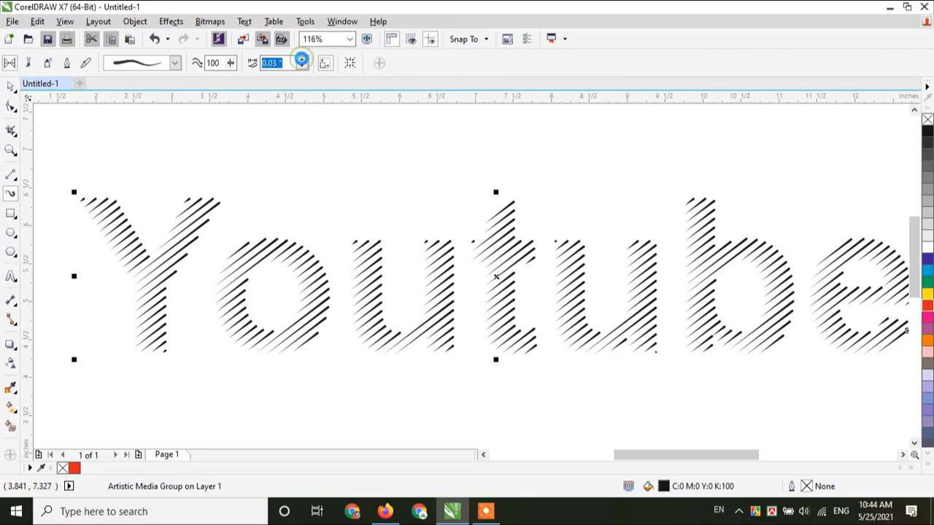
# - Increase the Artistic Media stroke width of the lettering to 0.09 inch
pyautogui.click(301, 60)
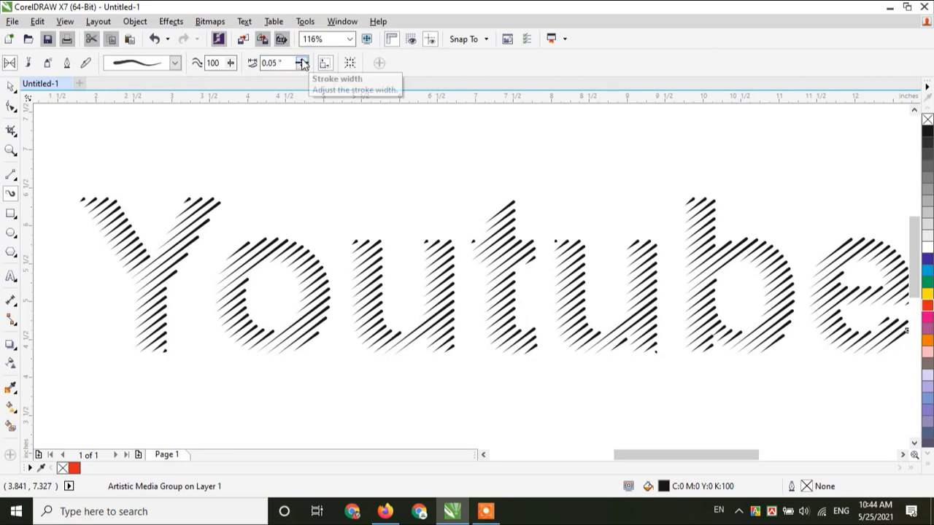
pyautogui.click(301, 59)
pyautogui.click(301, 61)
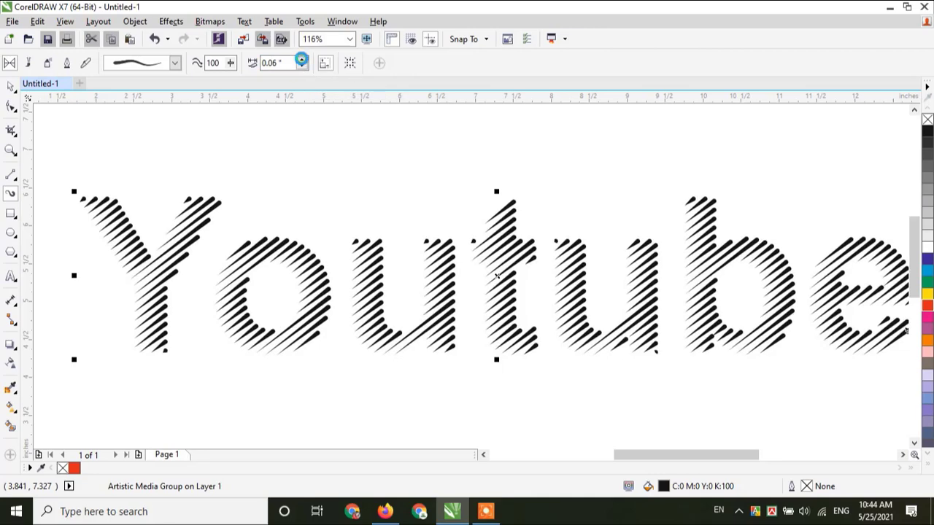
pyautogui.click(301, 60)
pyautogui.click(301, 60)
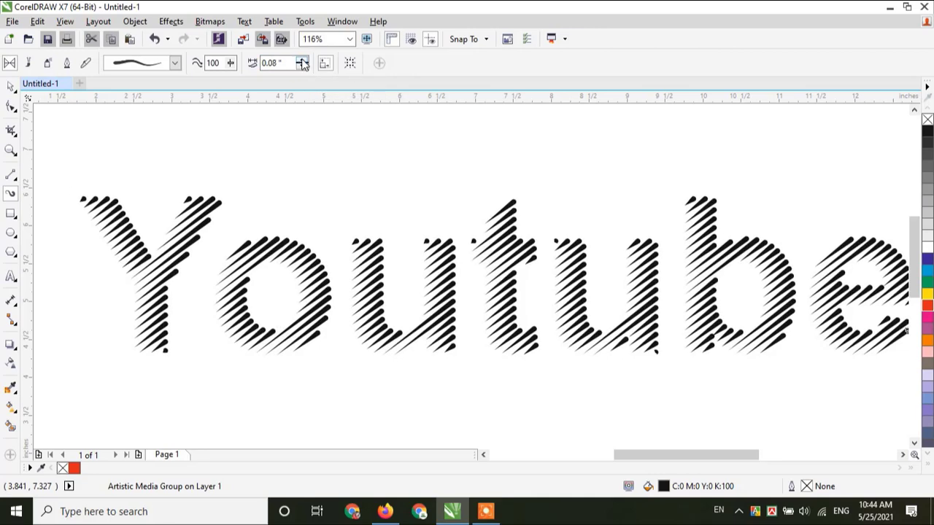
pyautogui.click(301, 60)
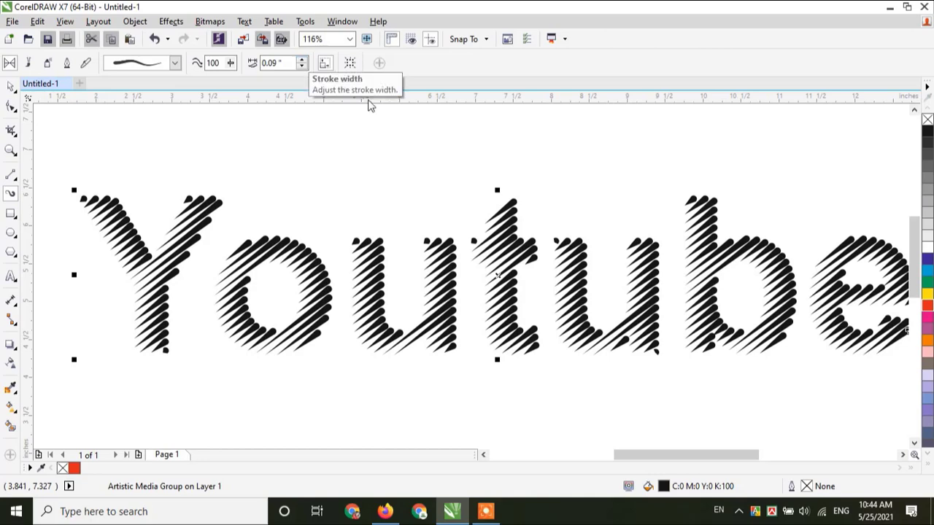
# - Fill the striped lettering with red (C:0 M:100 Y:100 K:0), deselect it and inspect the strokes up close
pyautogui.click(929, 308)
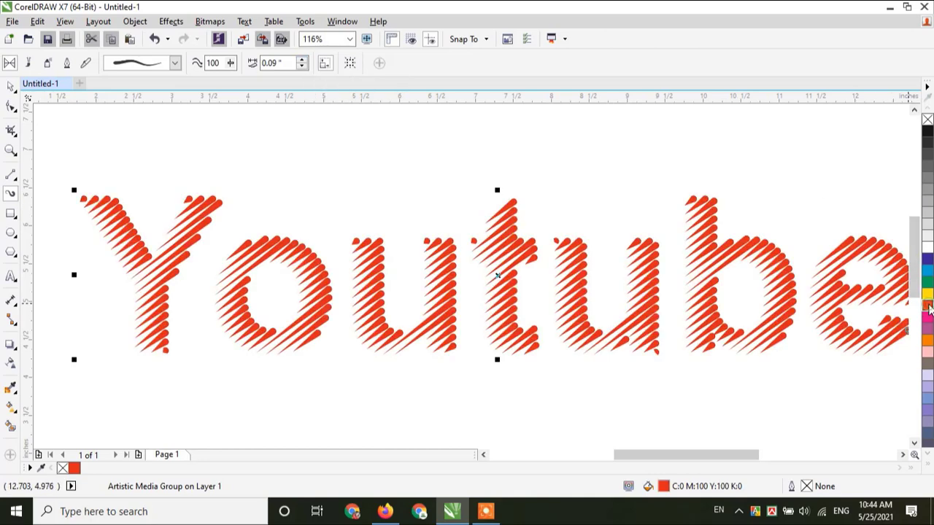
pyautogui.scroll(-2, 657, 337)
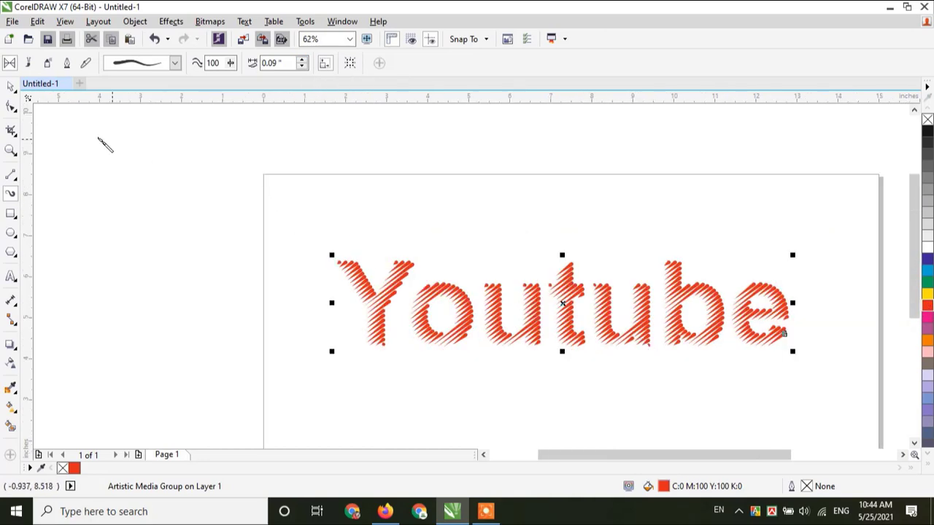
pyautogui.click(10, 86)
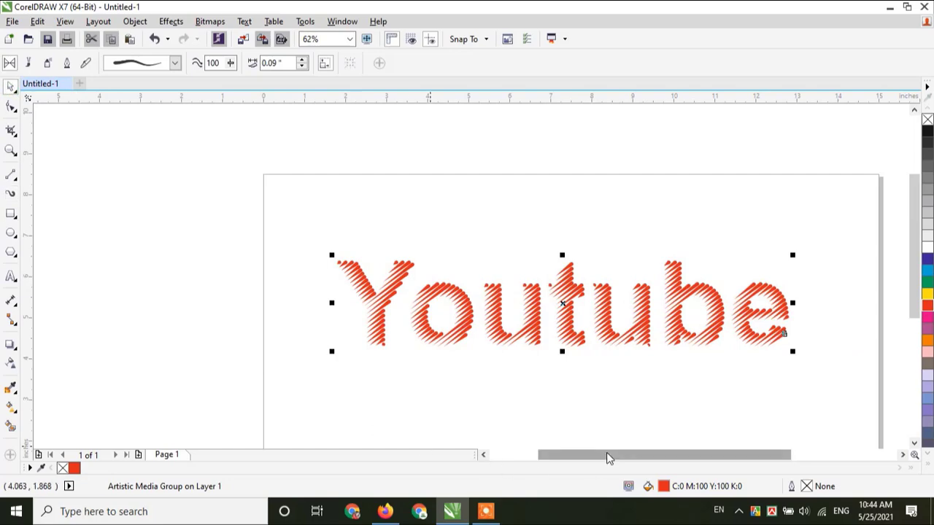
pyautogui.moveTo(606, 453); pyautogui.dragTo(645, 454)
pyautogui.click(531, 387)
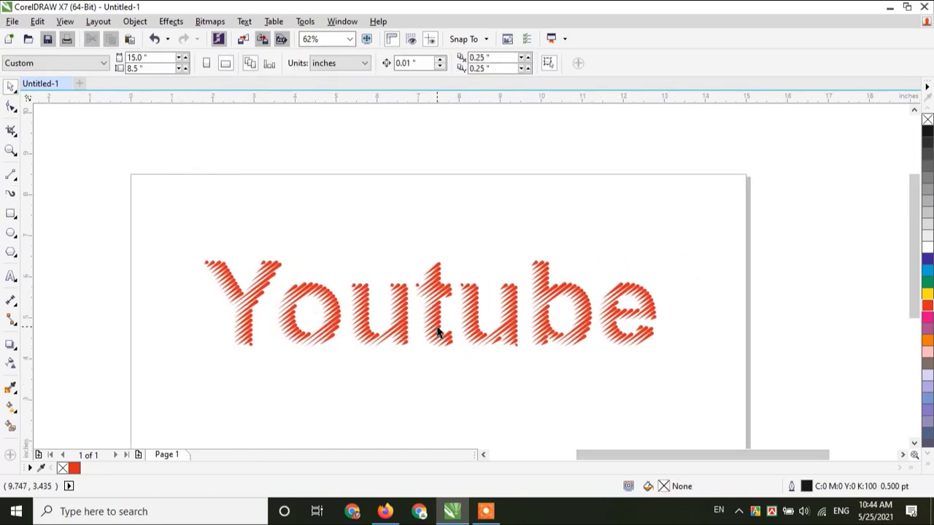
pyautogui.scroll(2, 438, 332)
pyautogui.scroll(2, 438, 332)
pyautogui.scroll(-4, 427, 330)
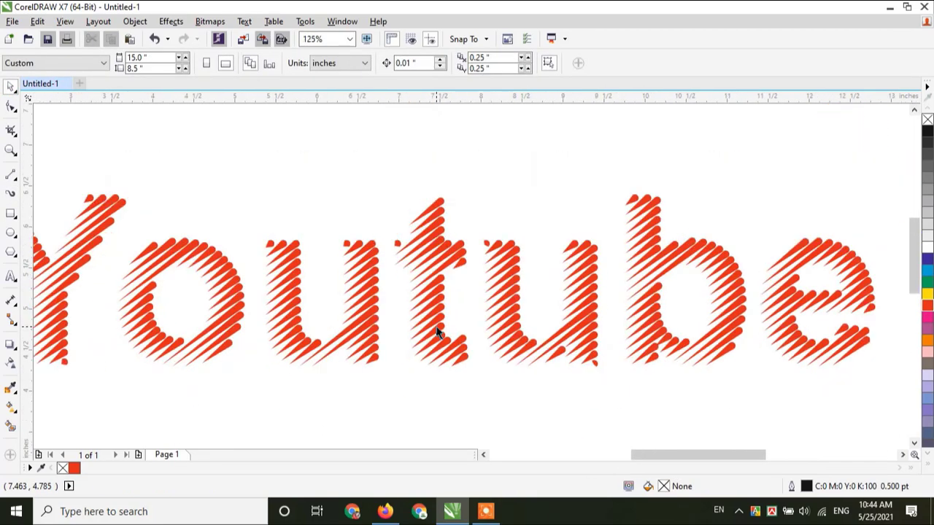
# - Try a freehand smoothing of 50 on the striped lettering, and set it back to 100
pyautogui.click(243, 296)
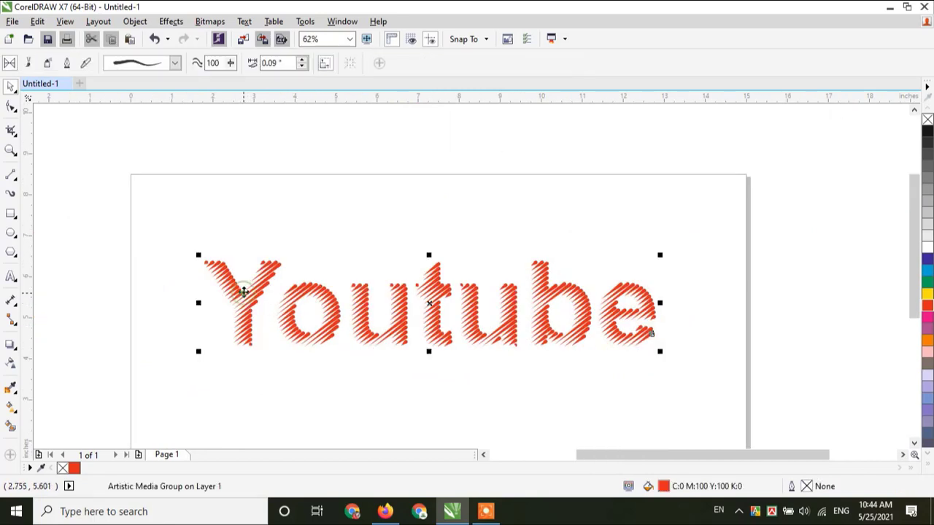
pyautogui.click(230, 63)
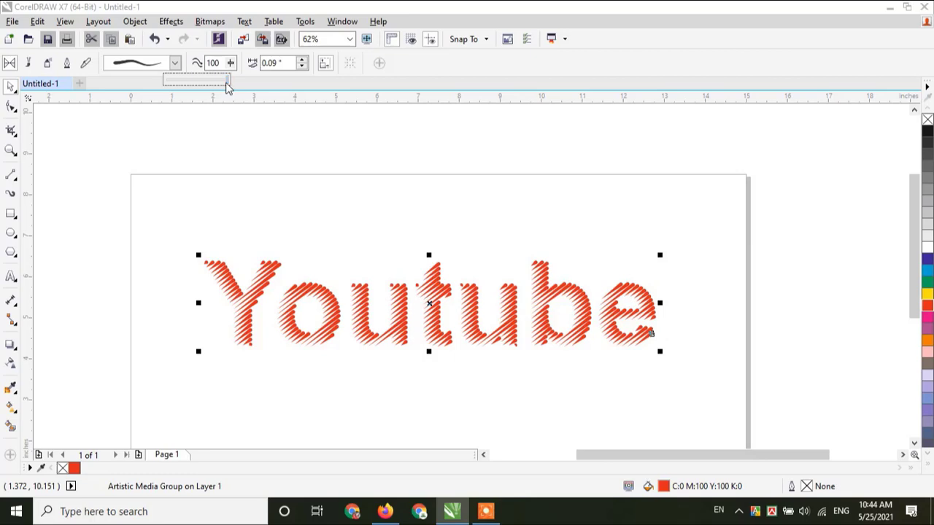
pyautogui.moveTo(226, 88); pyautogui.dragTo(200, 87)
pyautogui.click(231, 64)
pyautogui.click(232, 64)
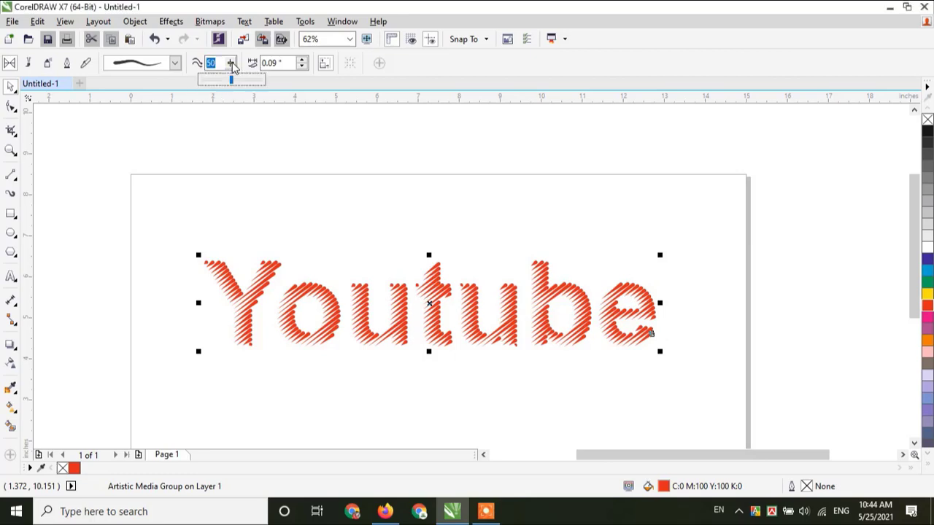
pyautogui.click(234, 81)
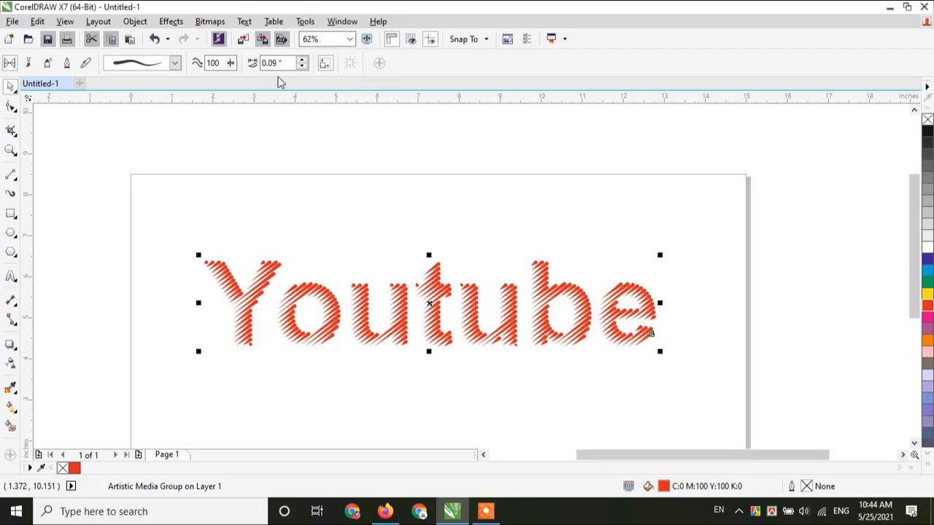
# - Try wider strokes of 0.14 inch on the lettering, and set the stroke width to 0.1 inch
pyautogui.click(302, 60)
pyautogui.click(301, 60)
pyautogui.click(302, 60)
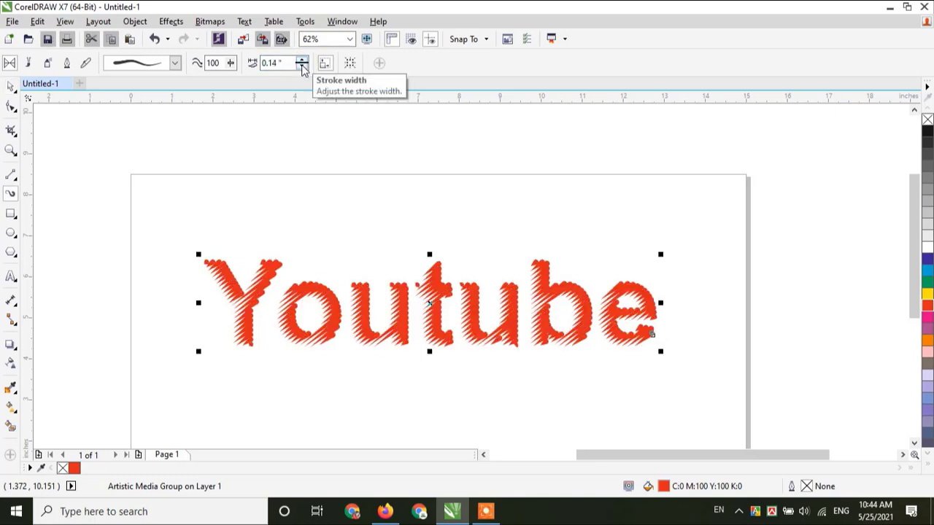
pyautogui.moveTo(295, 66); pyautogui.dragTo(242, 71)
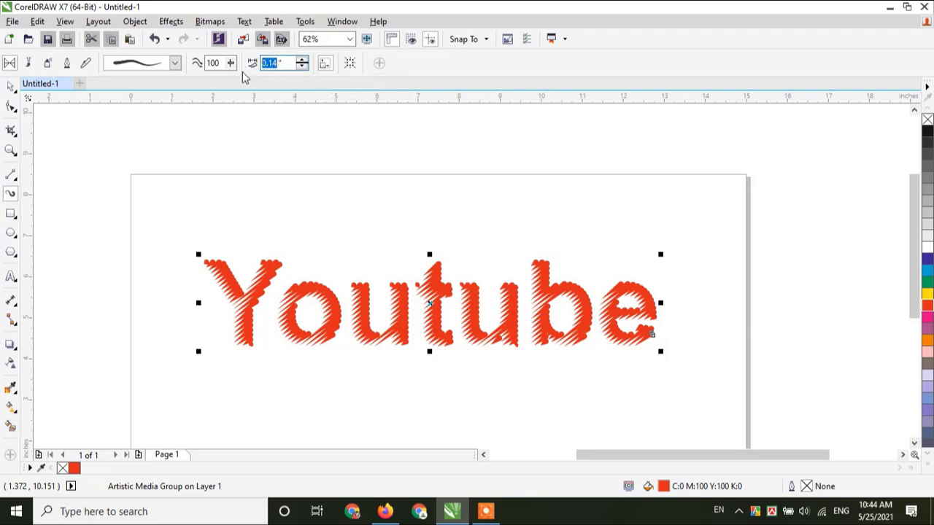
pyautogui.write('0.1')
# - Try the preset stroke with two thick rounded ends and a thin middle on the lettering
pyautogui.click(180, 64)
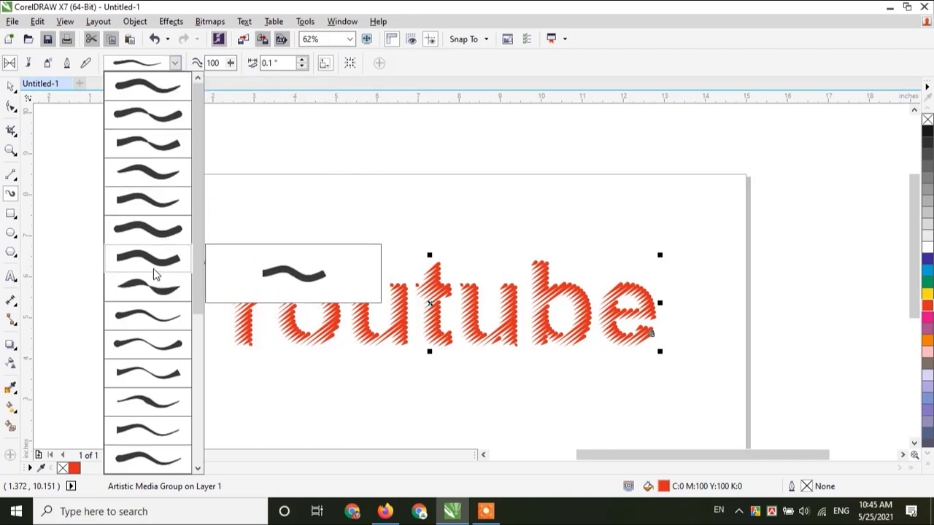
pyautogui.click(165, 343)
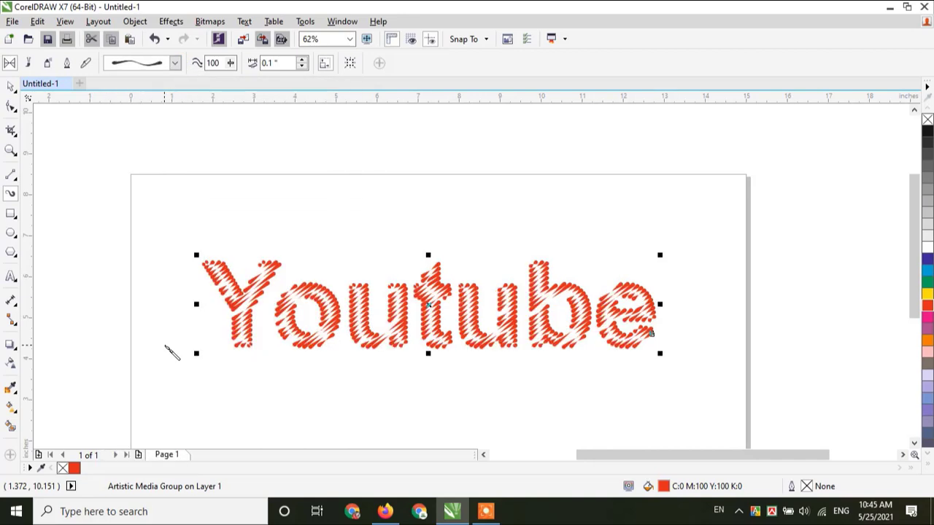
pyautogui.hotkey('shift', 'F2')
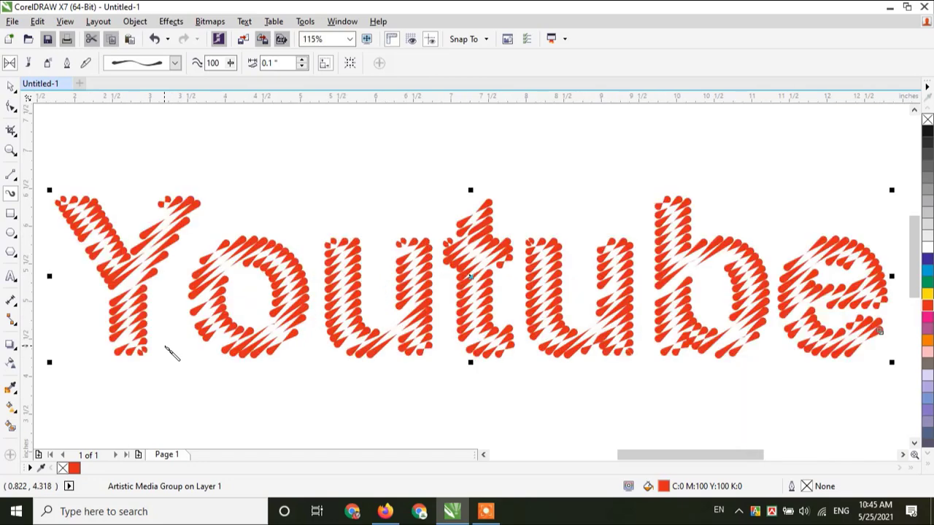
# - Apply the preset stroke that is thick in the middle and tapers at both ends to the lettering
pyautogui.click(175, 62)
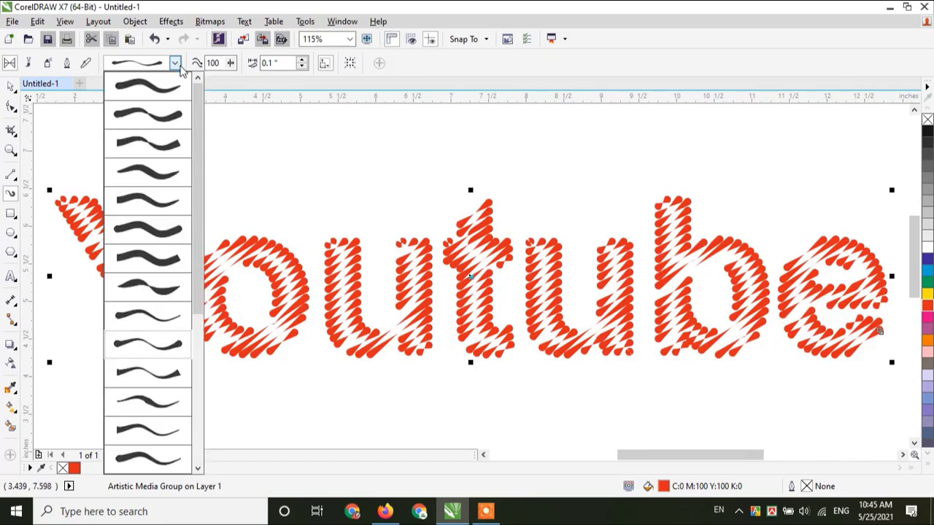
pyautogui.click(156, 167)
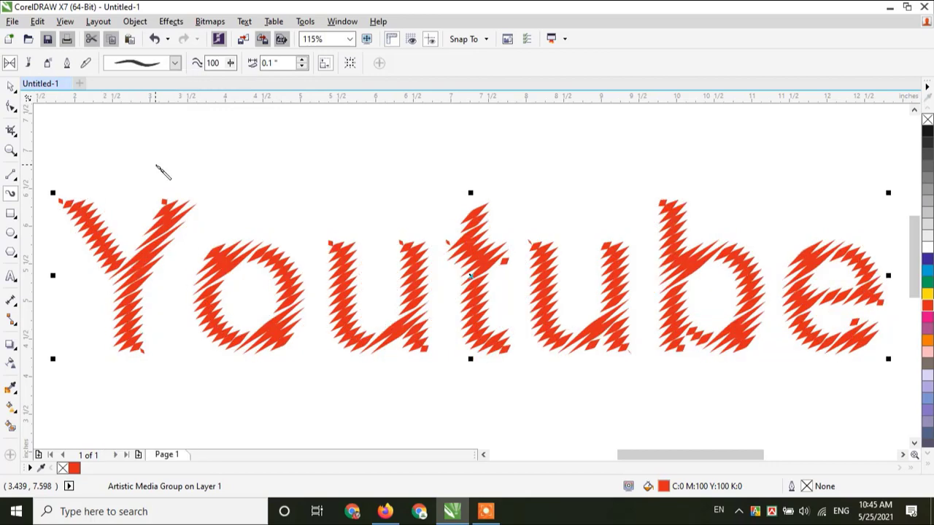
# - Try the rounded-start tapering preset stroke on the lettering, and apply the preset that starts flat and thick and tapers to a point
pyautogui.click(176, 63)
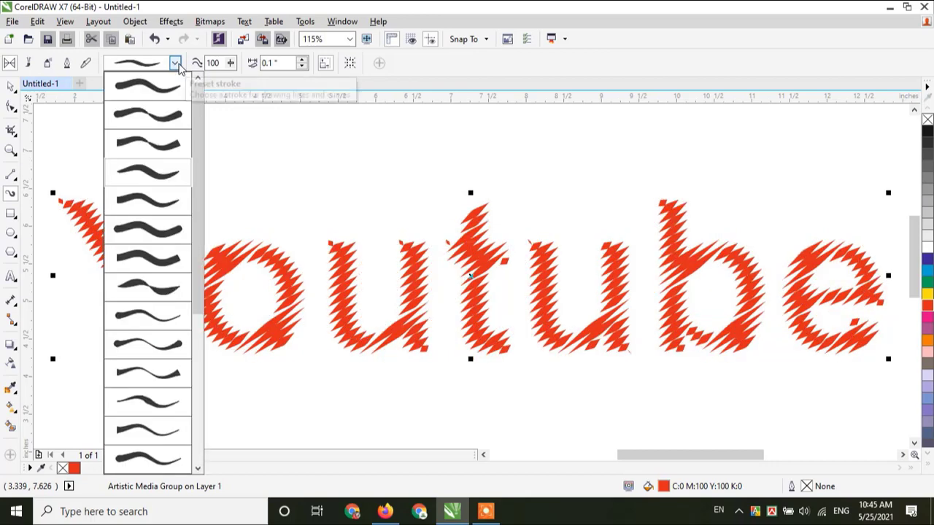
pyautogui.click(148, 454)
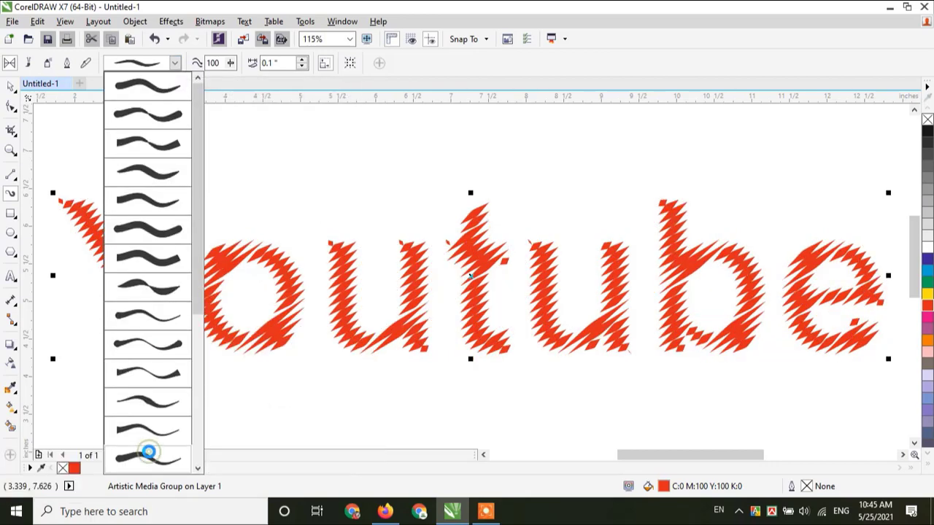
pyautogui.click(175, 62)
pyautogui.moveTo(197, 160); pyautogui.dragTo(214, 324)
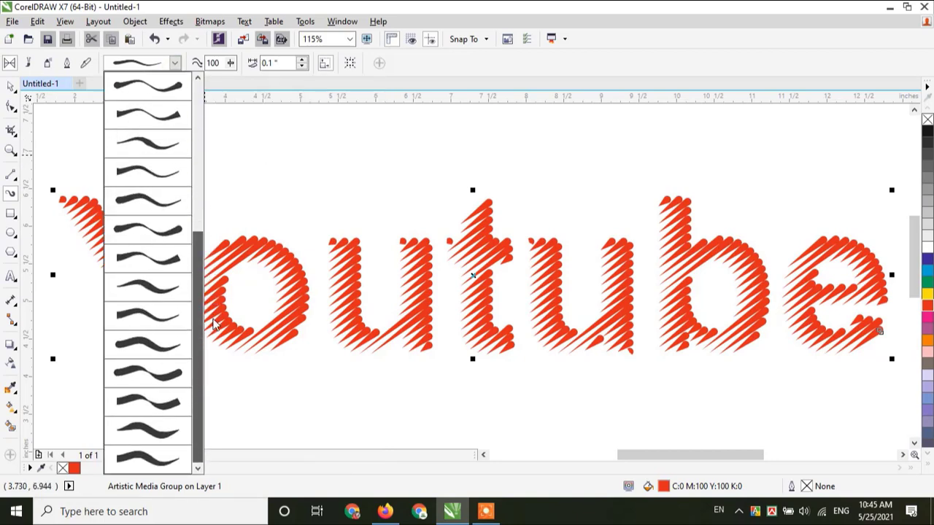
pyautogui.click(148, 456)
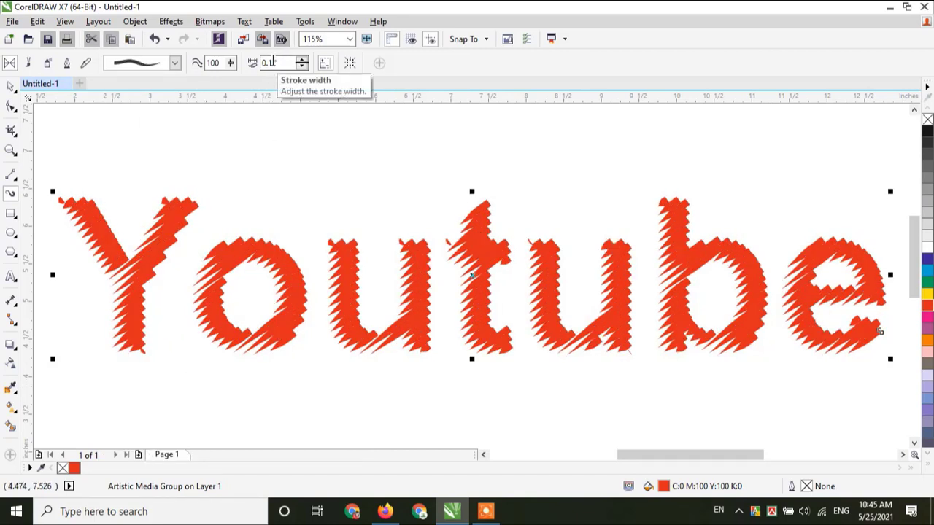
# - Set the stroke width of the striped lettering to 0.05 inch
pyautogui.click(303, 61)
pyautogui.click(303, 67)
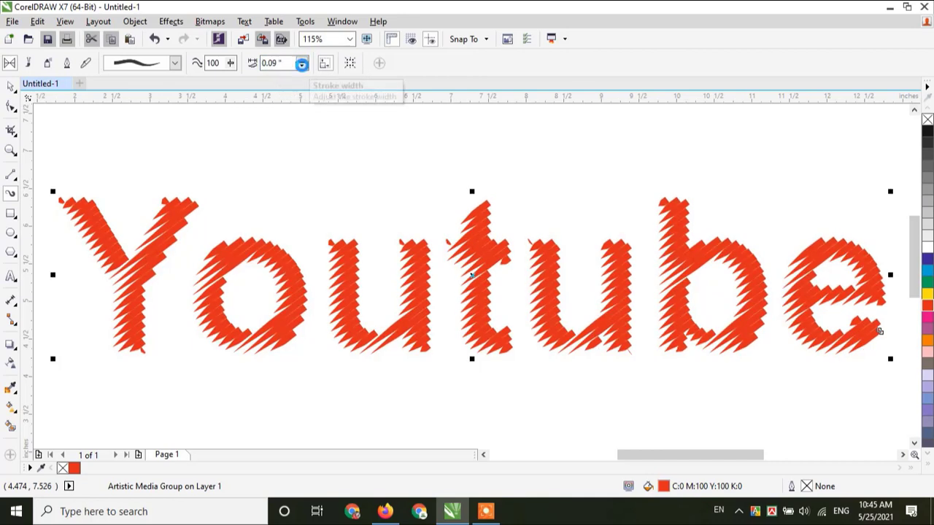
pyautogui.click(303, 66)
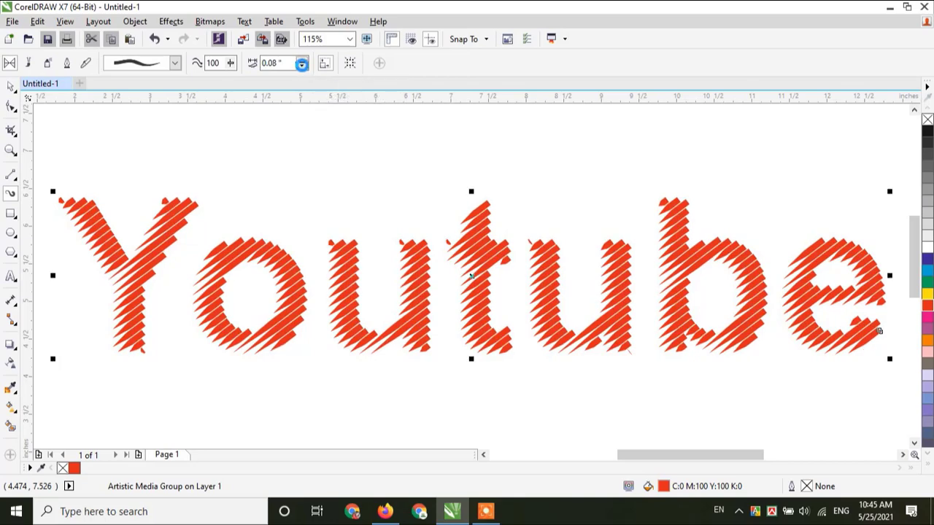
pyautogui.click(303, 66)
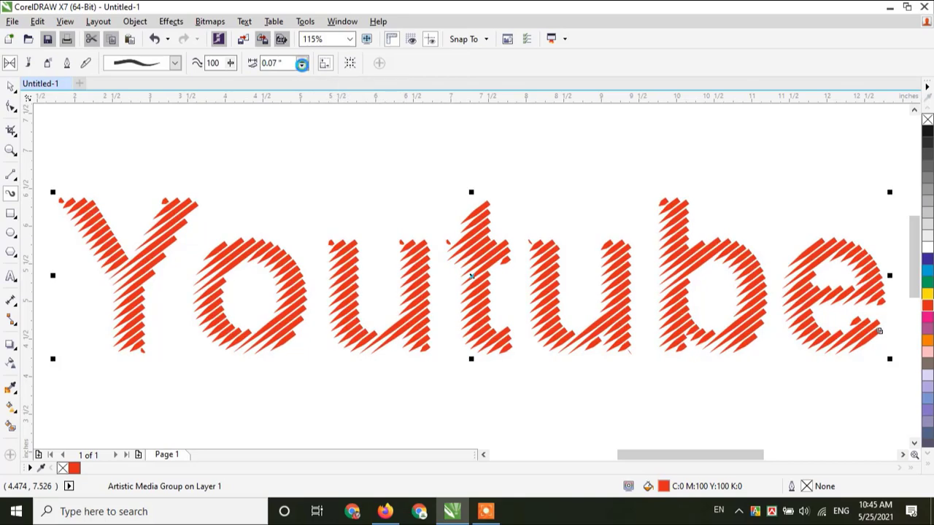
pyautogui.click(303, 66)
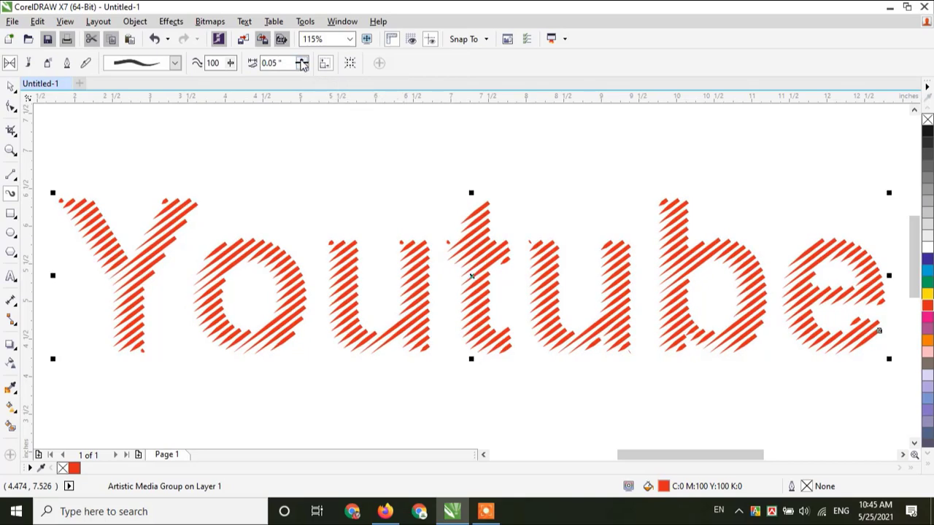
# - Try the flat-ended thin-middle and double-tapered preset strokes on the lettering, and return to the flat-start tapering preset
pyautogui.click(175, 63)
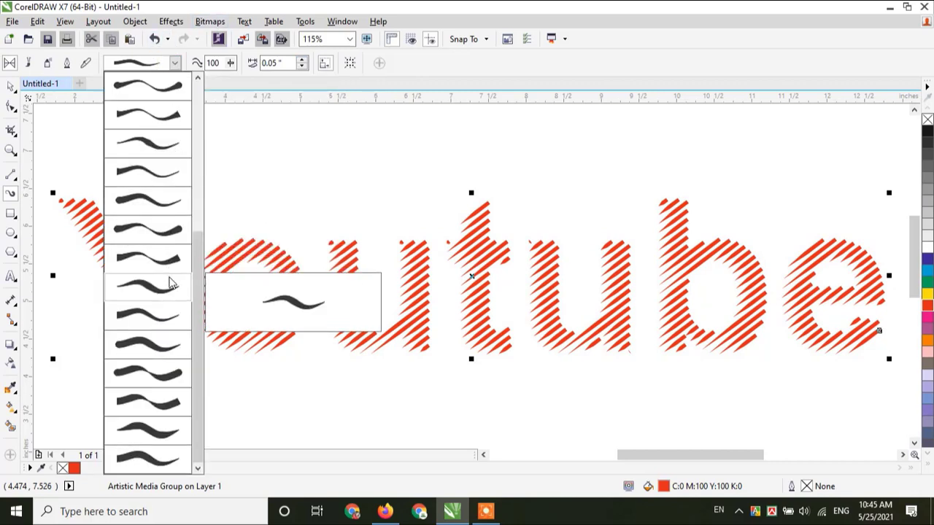
pyautogui.click(153, 404)
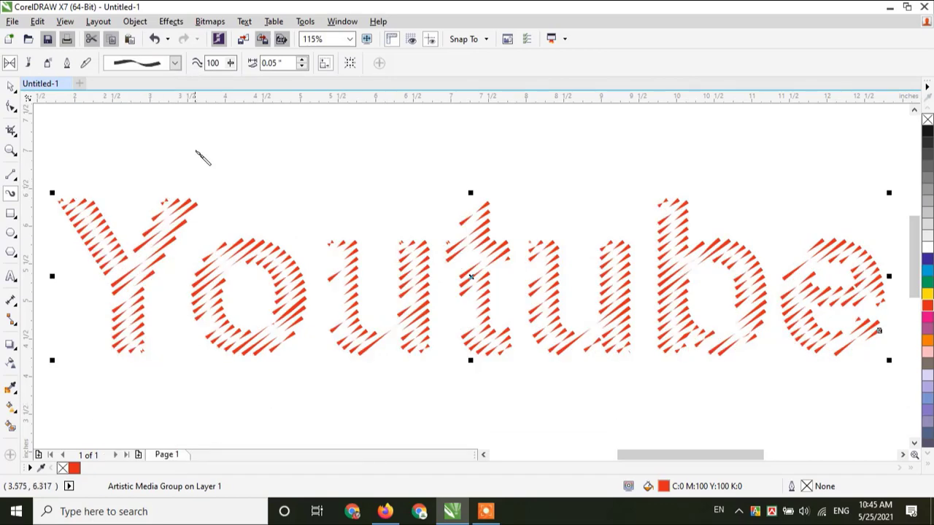
pyautogui.click(175, 63)
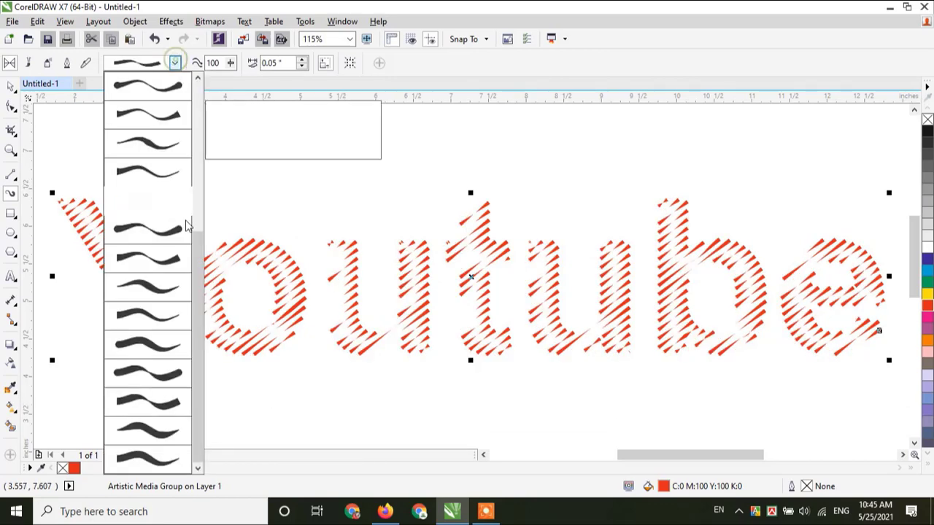
pyautogui.click(155, 438)
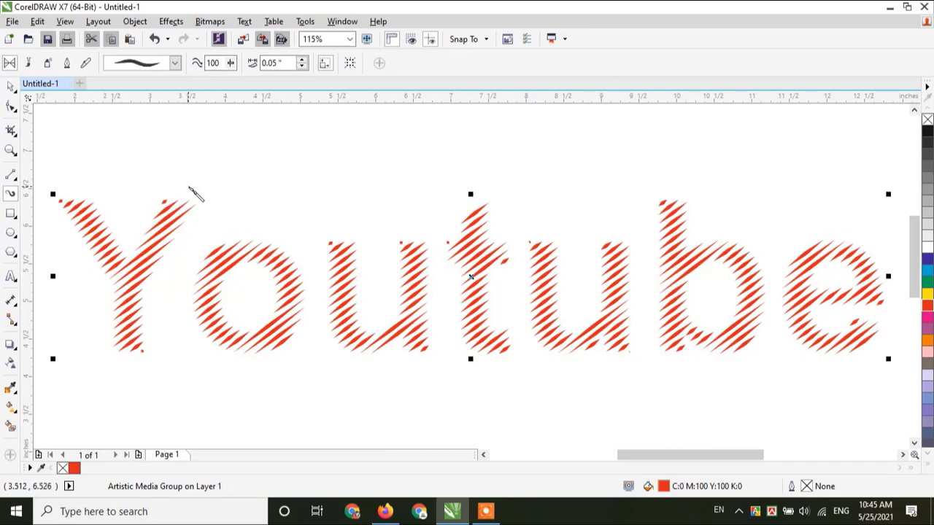
pyautogui.click(175, 63)
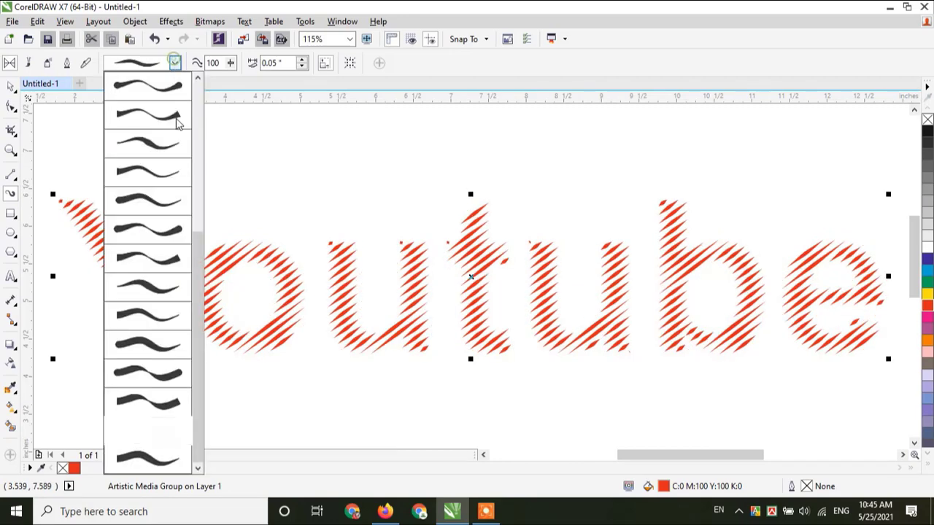
pyautogui.click(155, 457)
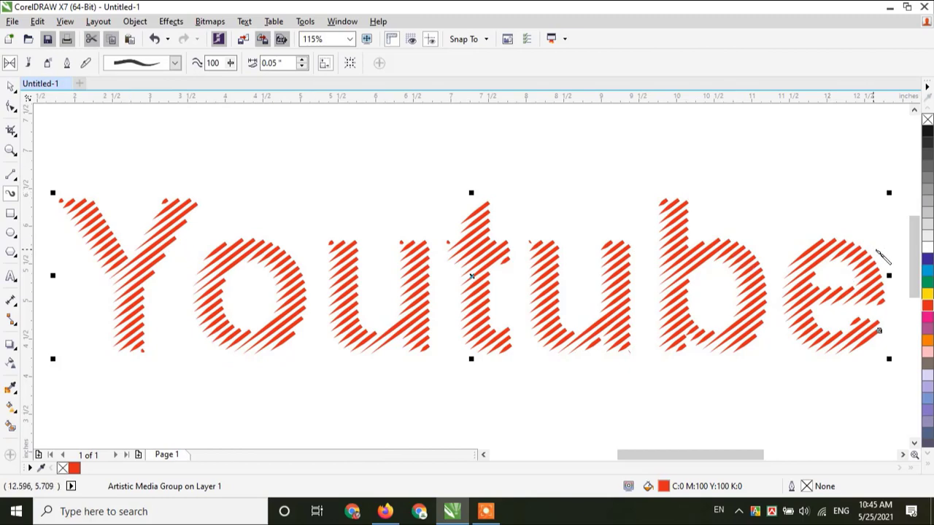
# - Fill the striped lettering with blue (C100 M100 Y0 K0) and deselect it
pyautogui.click(928, 262)
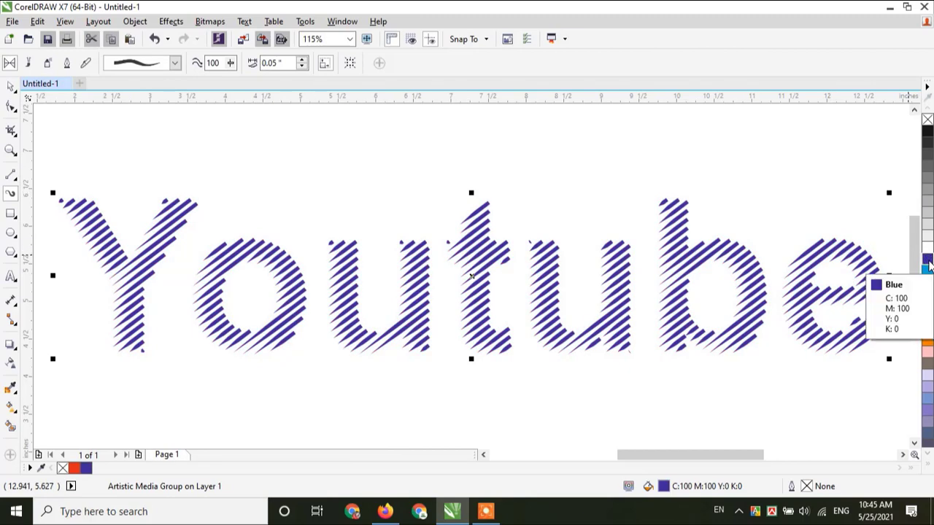
pyautogui.scroll(-2, 609, 343)
pyautogui.scroll(2, 609, 343)
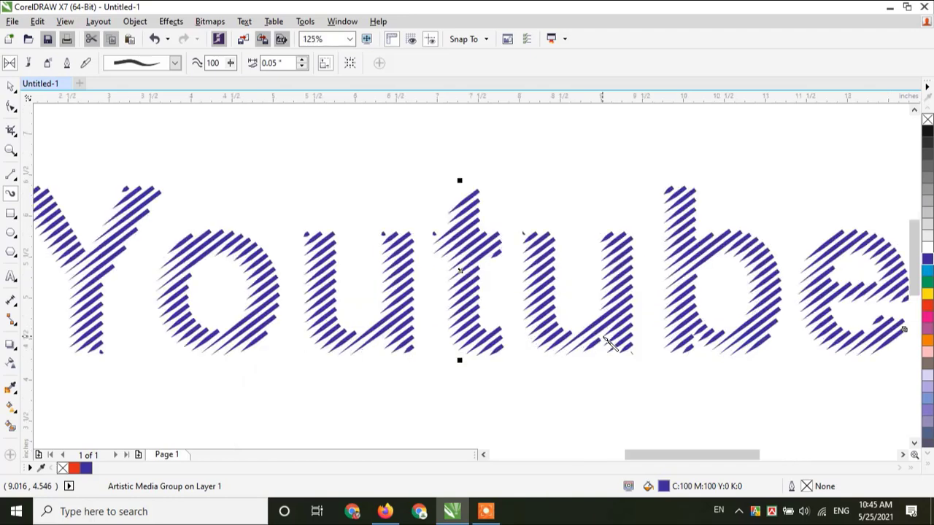
pyautogui.click(10, 86)
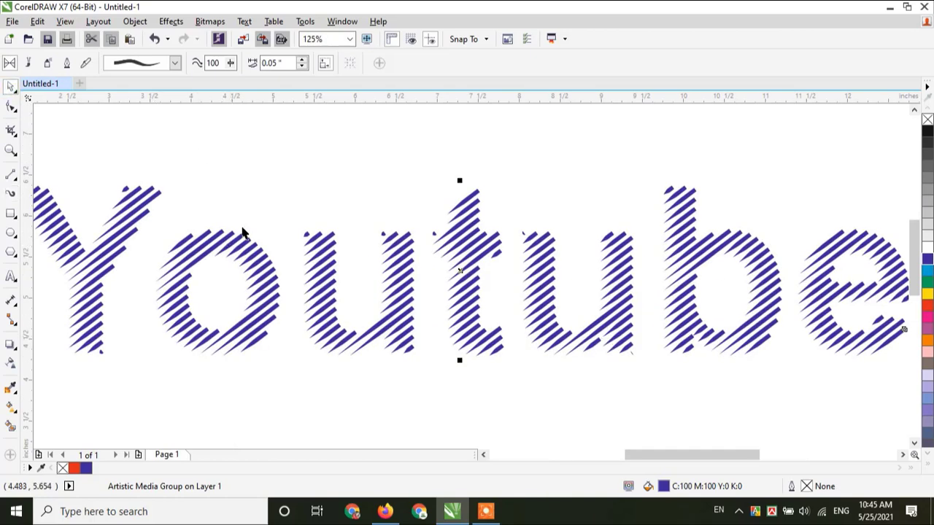
pyautogui.scroll(-2, 251, 219)
pyautogui.click(198, 154)
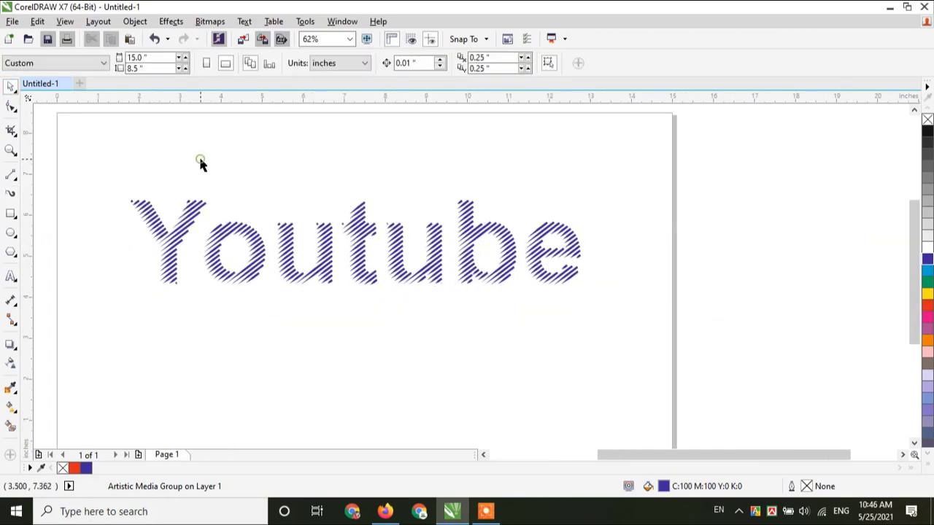
# - Move the striped lettering about 1 inch to the right and 0.35 inch up on the page, and deselect it
pyautogui.click(186, 208)
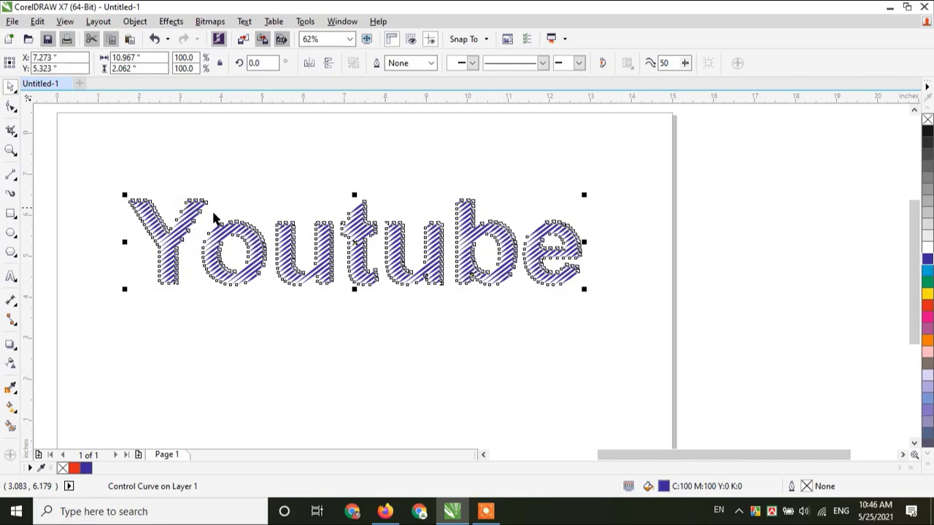
pyautogui.click(386, 356)
pyautogui.moveTo(108, 161); pyautogui.dragTo(621, 347)
pyautogui.click(591, 353)
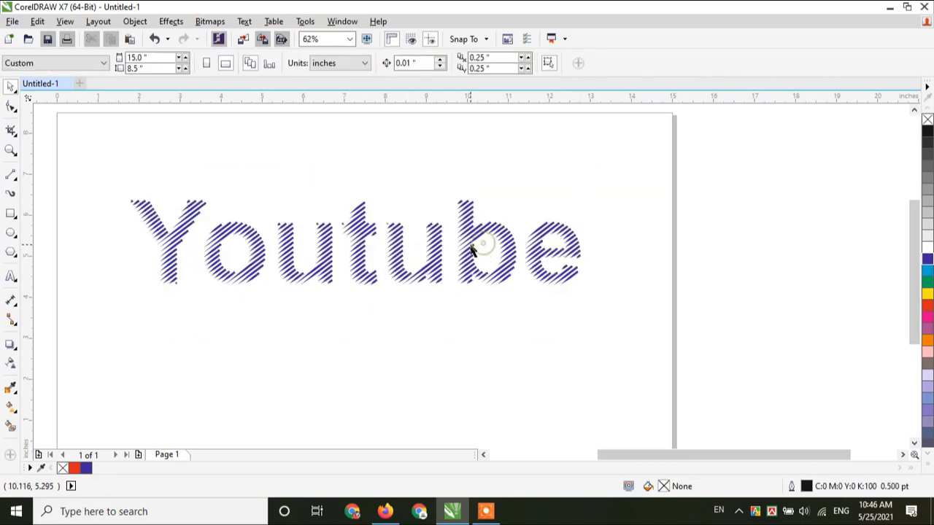
pyautogui.click(472, 244)
pyautogui.click(427, 176)
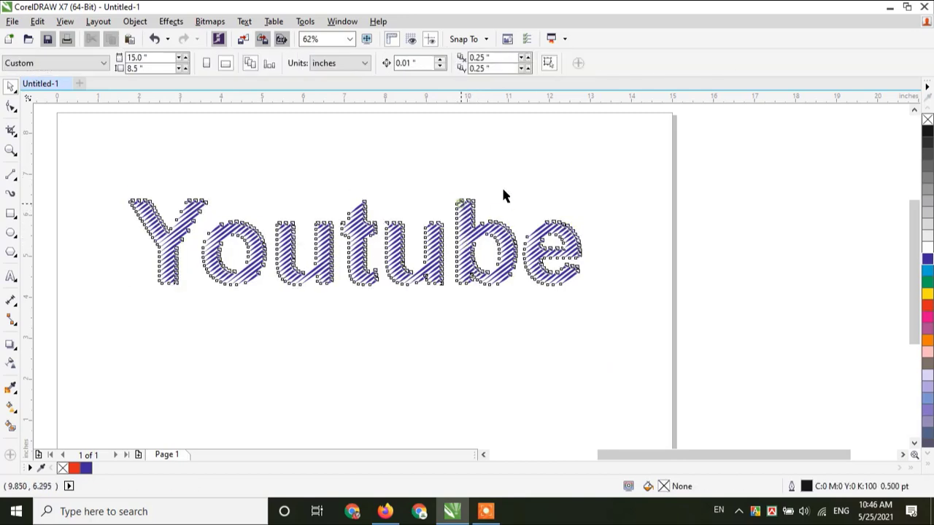
pyautogui.click(488, 290)
pyautogui.click(482, 317)
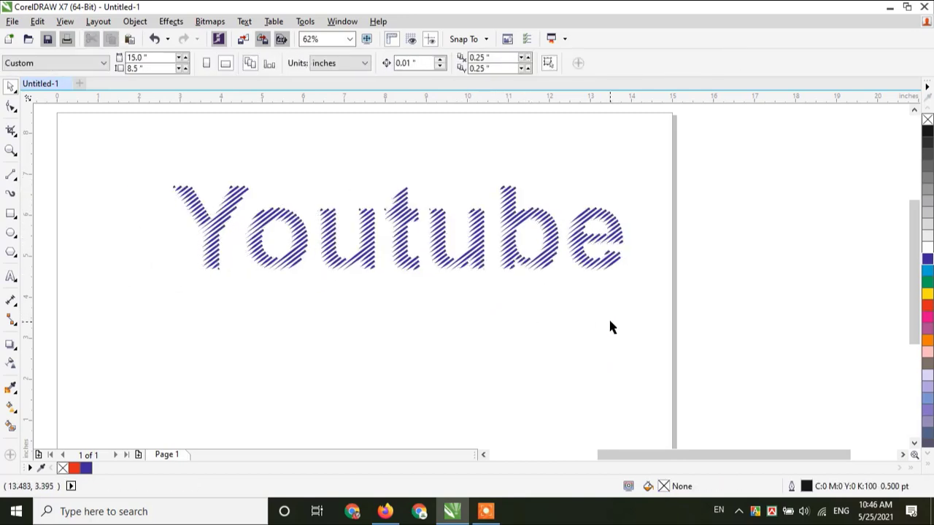
# - Fill the striped Youtube lettering with red and deselect it
pyautogui.click(540, 215)
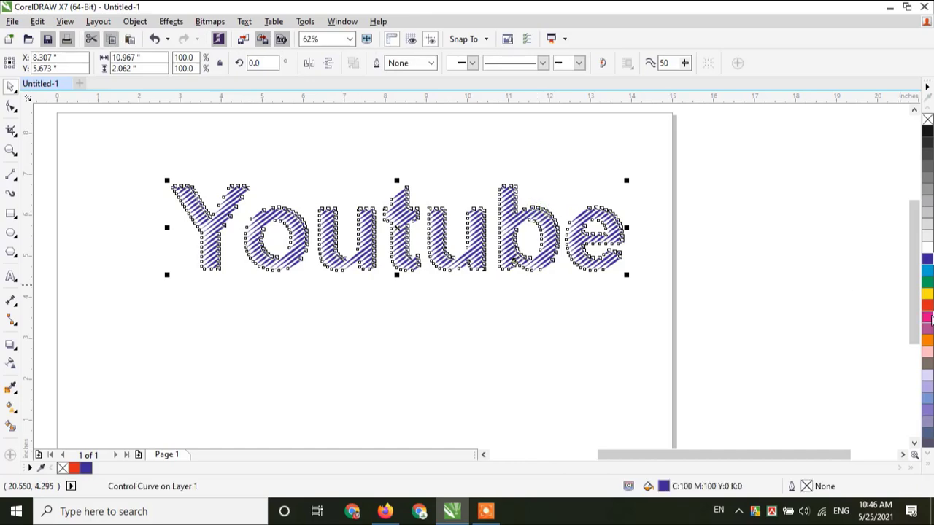
pyautogui.click(928, 311)
pyautogui.click(624, 318)
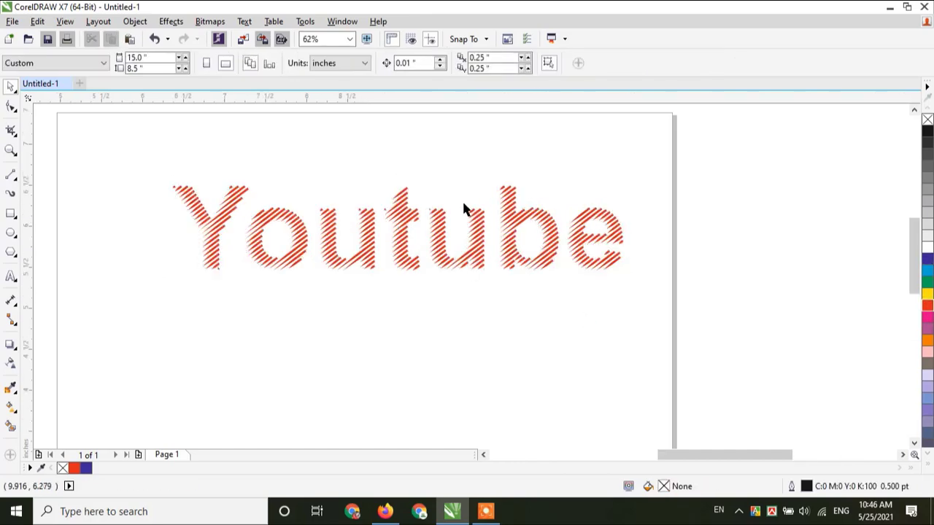
pyautogui.scroll(2, 463, 205)
pyautogui.scroll(2, 462, 209)
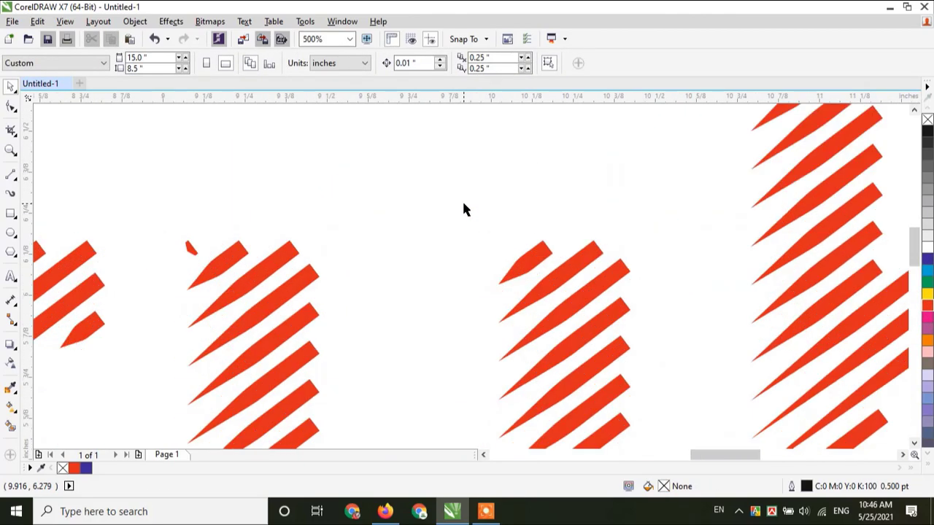
pyautogui.scroll(-3, 463, 209)
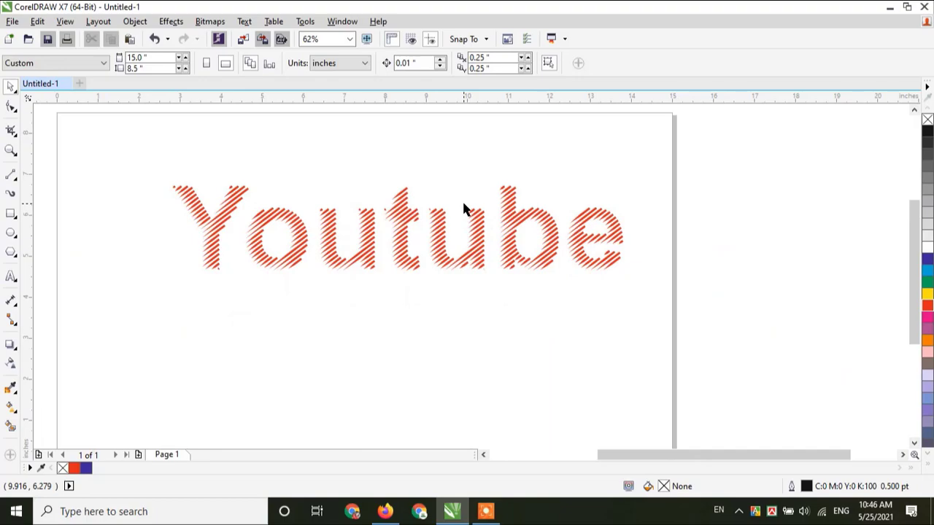
pyautogui.scroll(2, 462, 209)
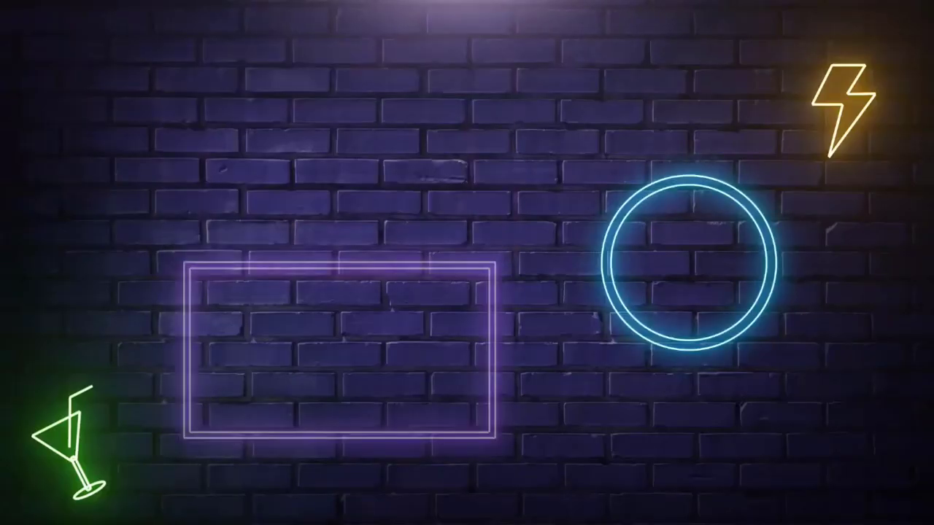